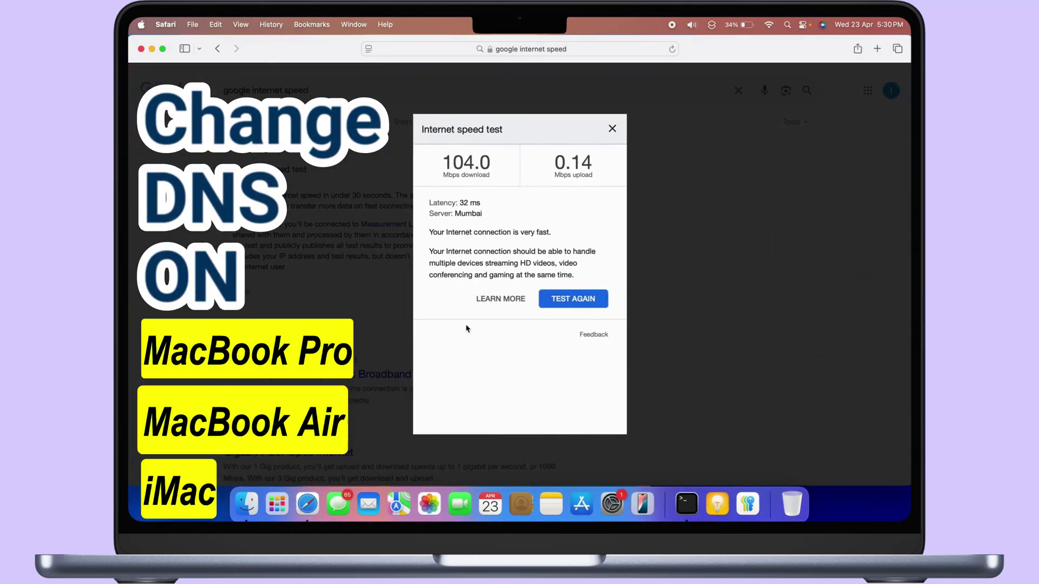
Step: Glance at the Wi-Fi network list, then start a fresh Google speed test run
left_click(766, 25)
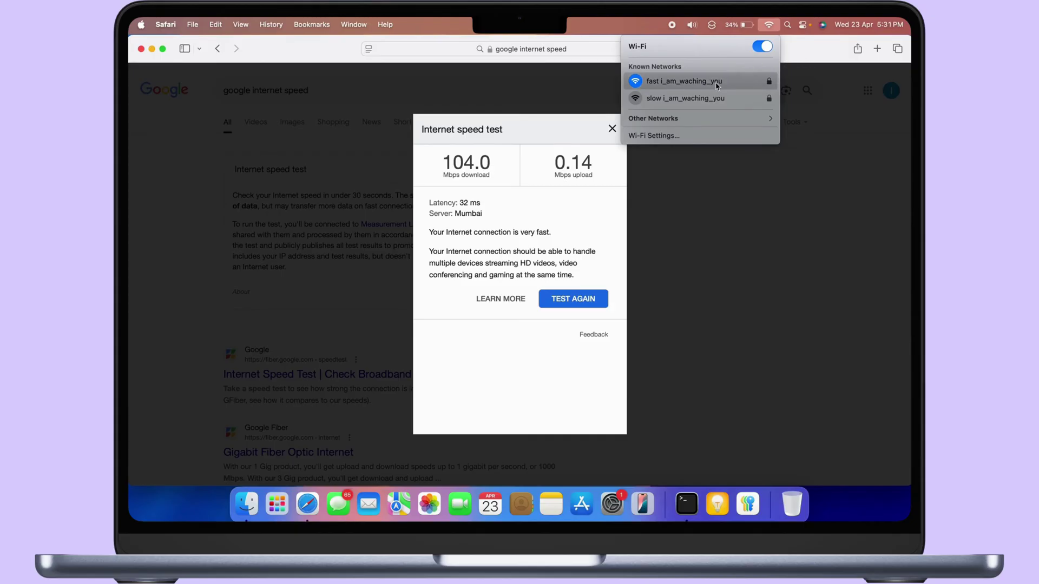
left_click(800, 65)
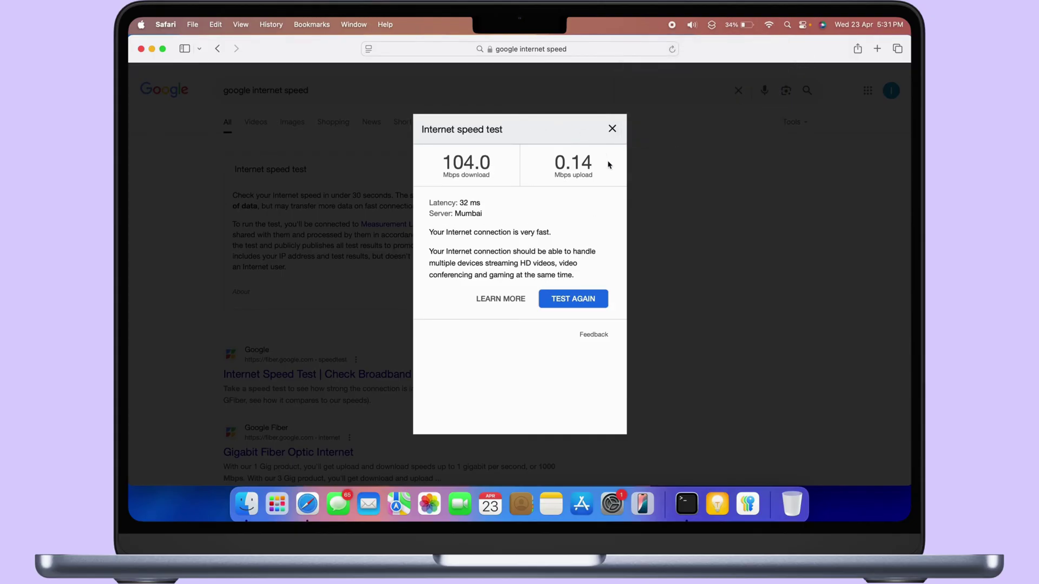
left_click(573, 300)
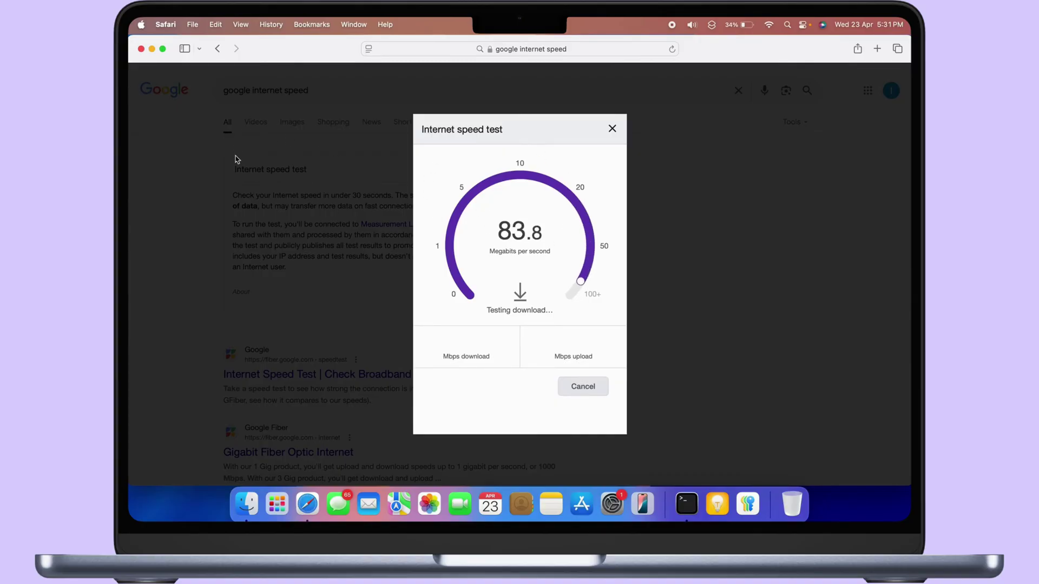
Step: Minimize Safari and open the Wi-Fi pane of System Settings from the Apple menu
left_click(151, 50)
left_click(338, 60)
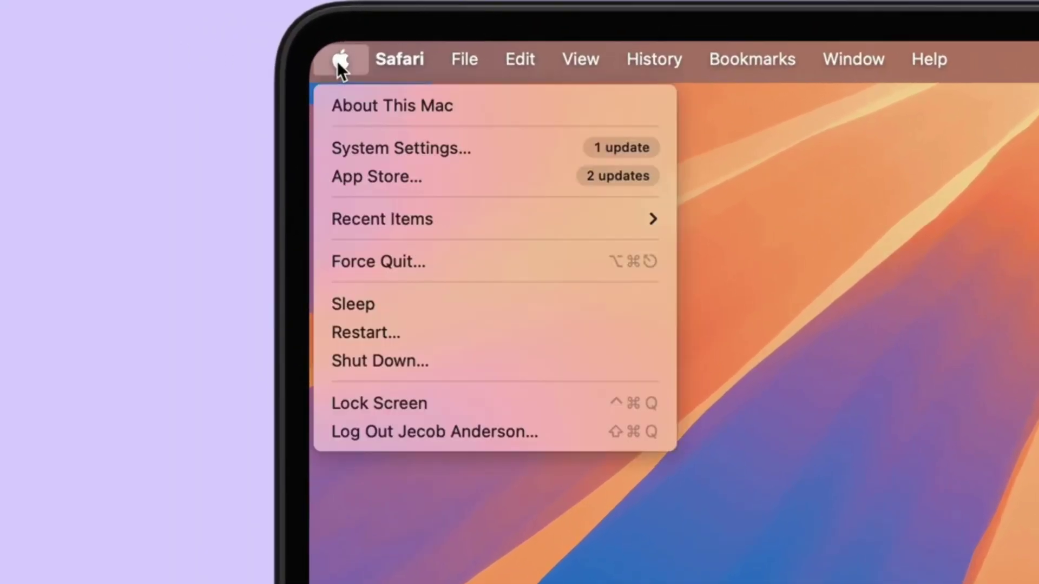
left_click(366, 152)
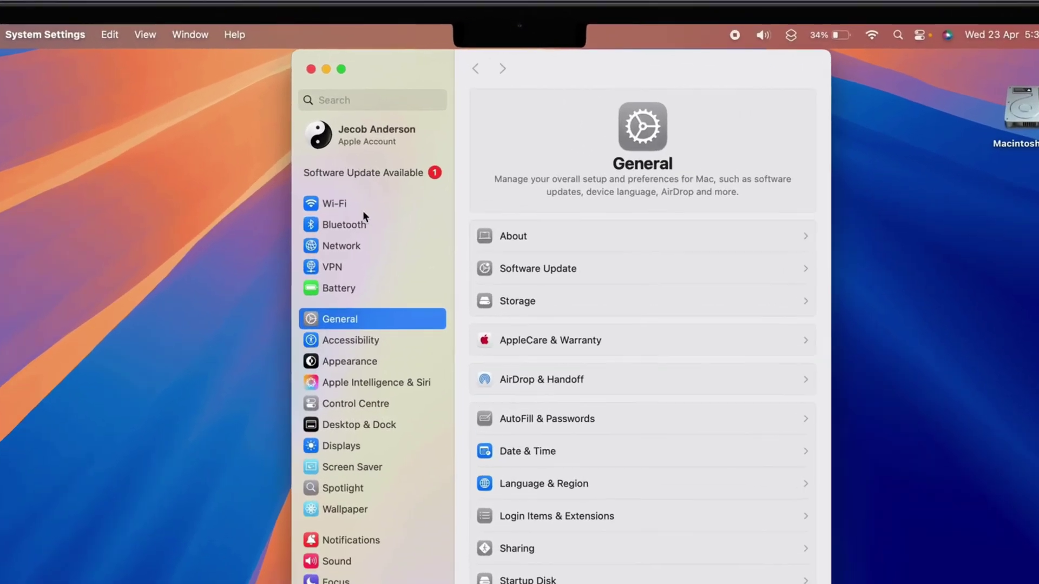
left_click(389, 122)
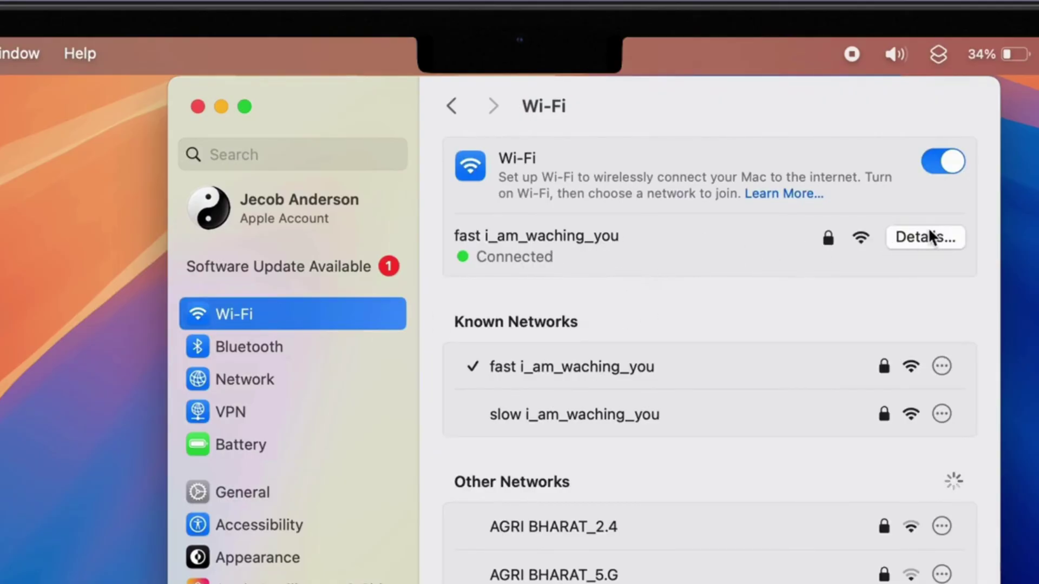
Step: Open the connected network's DNS details and inspect the 192.168.29.1 and IPv6 server entries
left_click(929, 238)
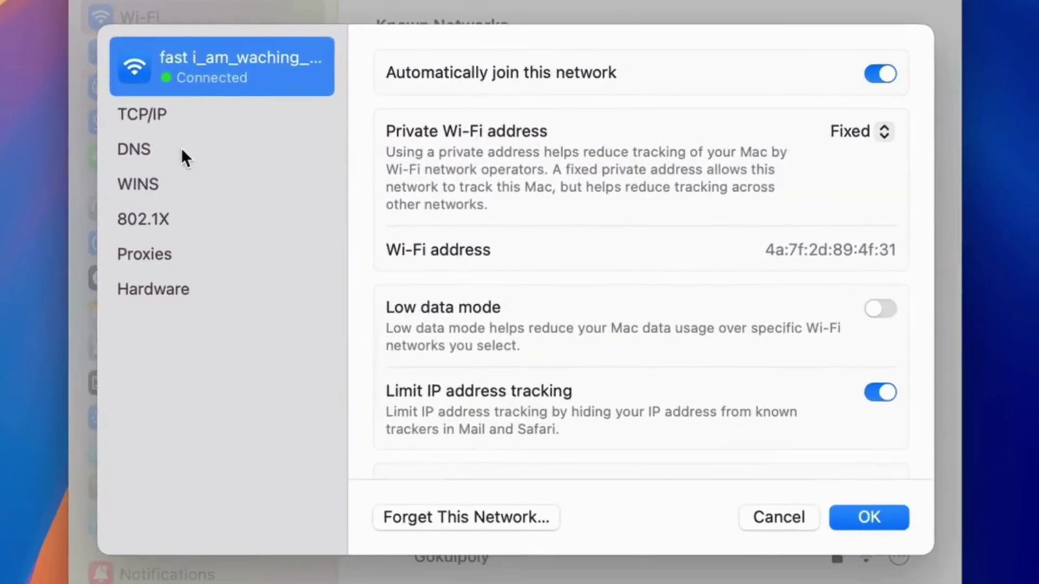
left_click(135, 150)
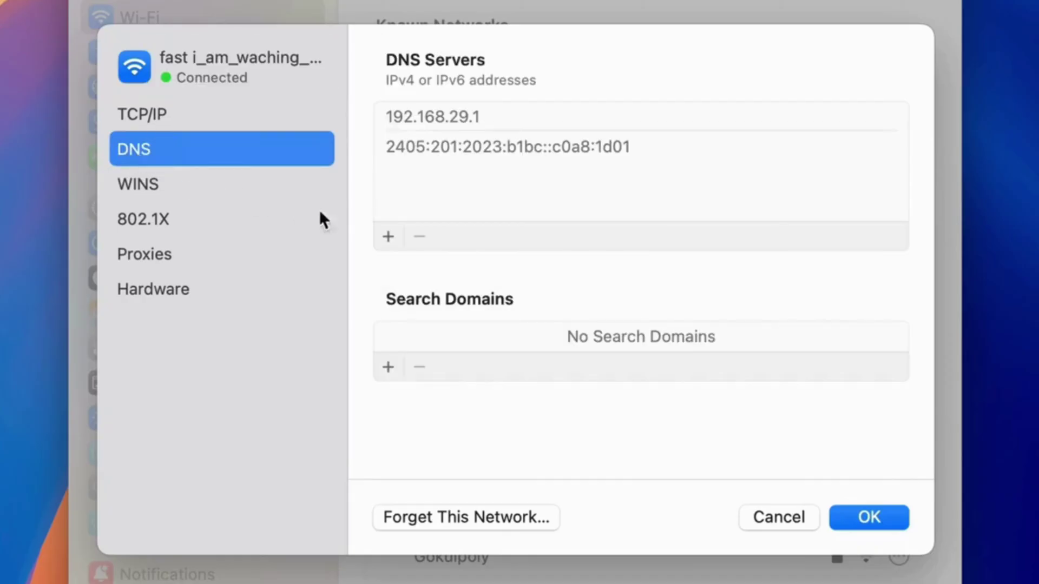
left_click(476, 122)
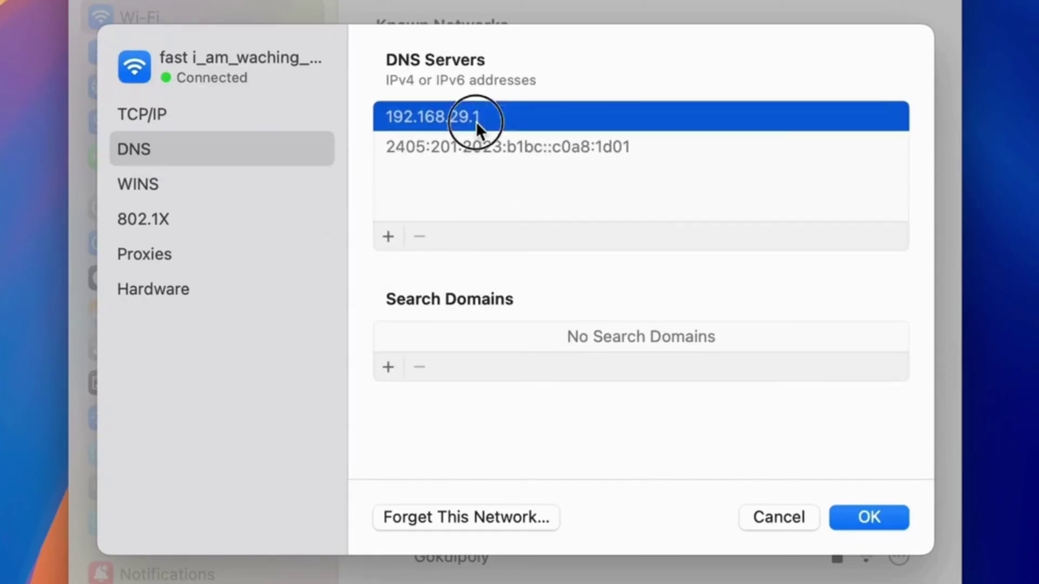
left_click(509, 141)
left_click(471, 112)
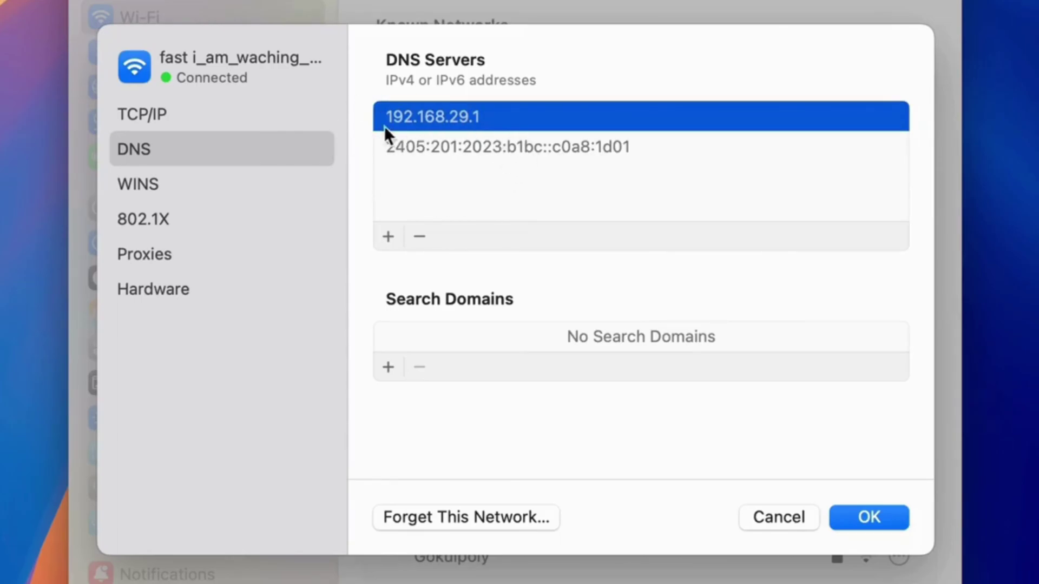
Step: Check the network's TCP/IP addresses, then go back to the DNS server list
left_click(243, 114)
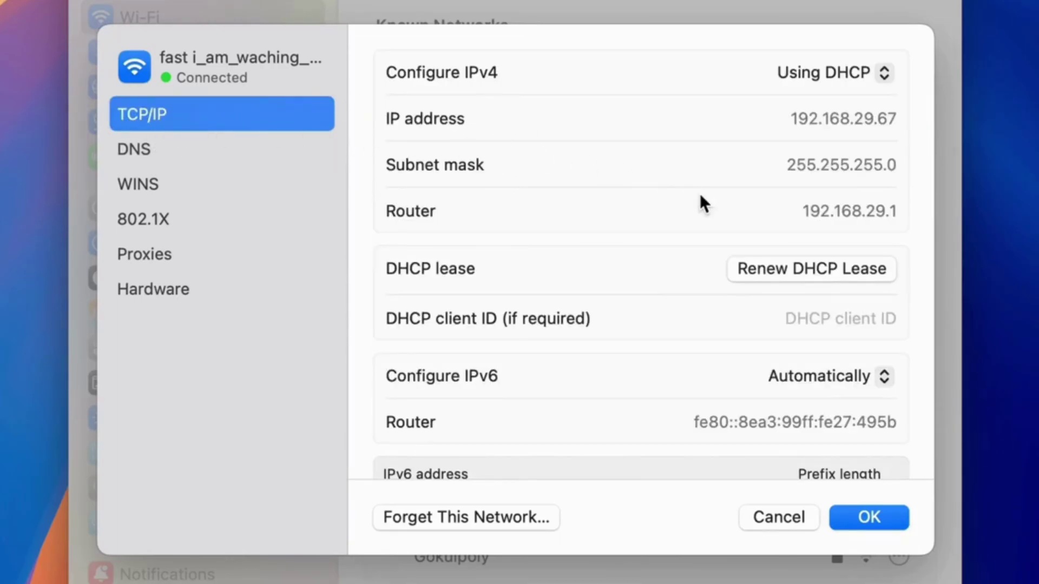
scroll(782, 218, "down", 3)
left_click(775, 297)
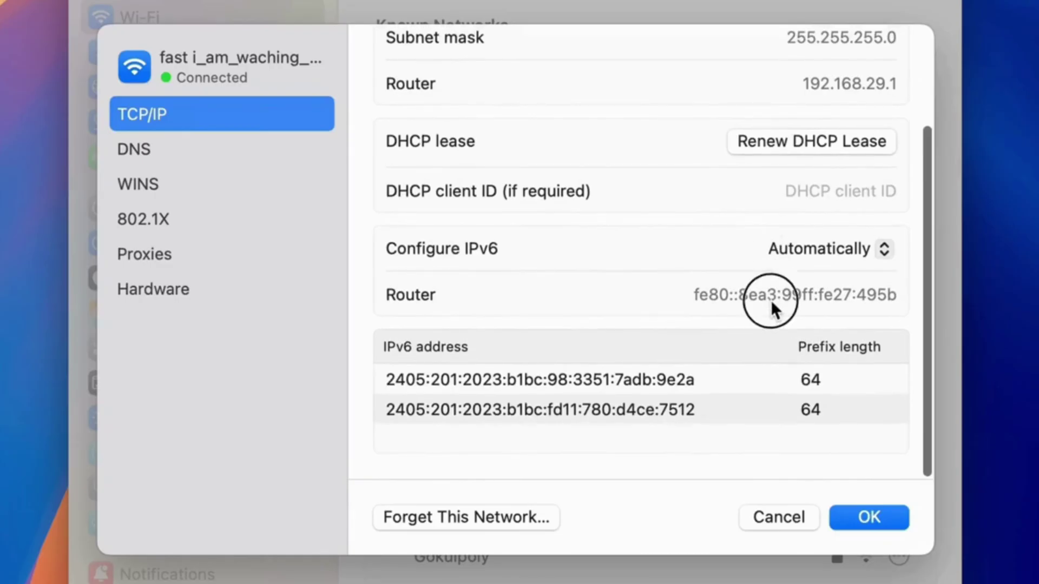
left_click(158, 149)
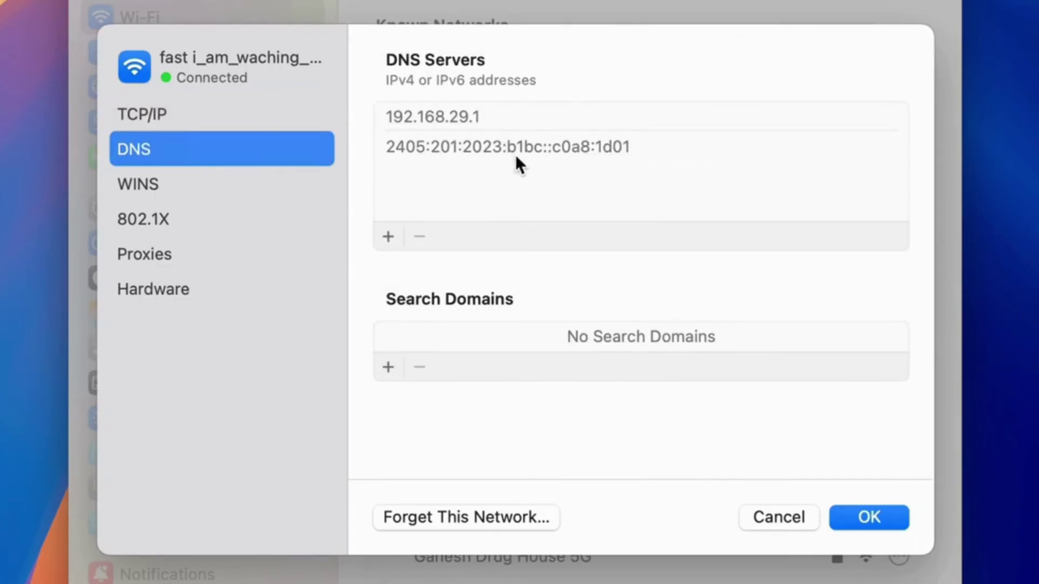
Step: Remove the existing DNS server entry from the list
left_click(485, 151)
left_click(418, 241)
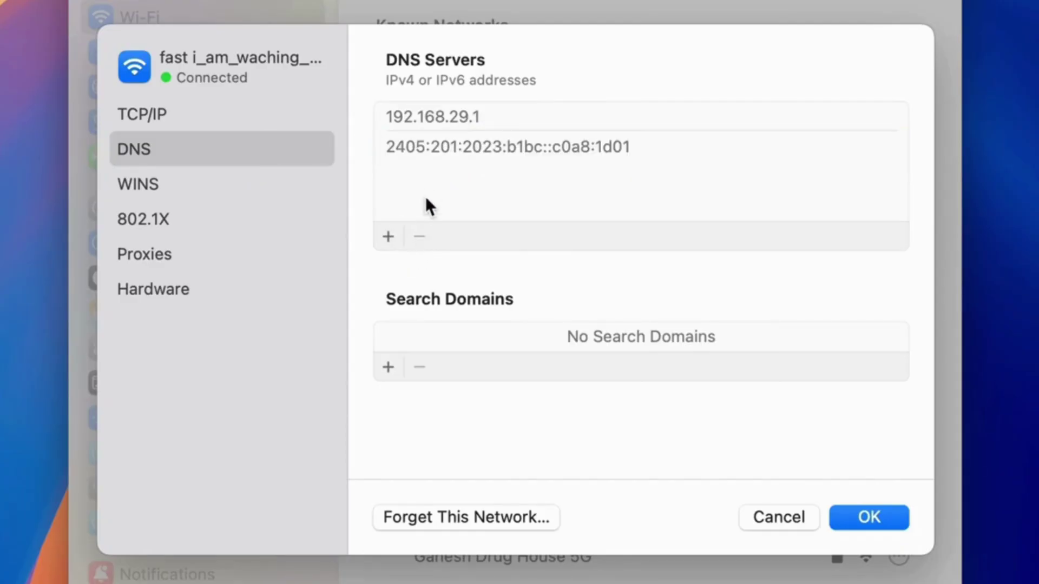
left_click(432, 133)
left_click(420, 235)
Step: Add 8.8.8.8 and 8.8.4.4 as the new DNS servers
left_click(386, 237)
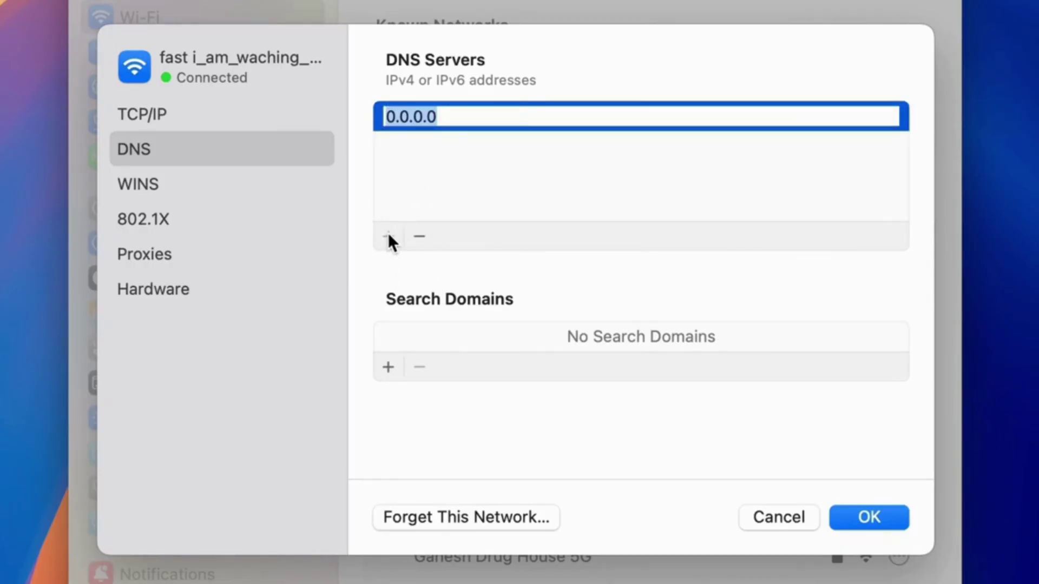
type("8.8.8.8")
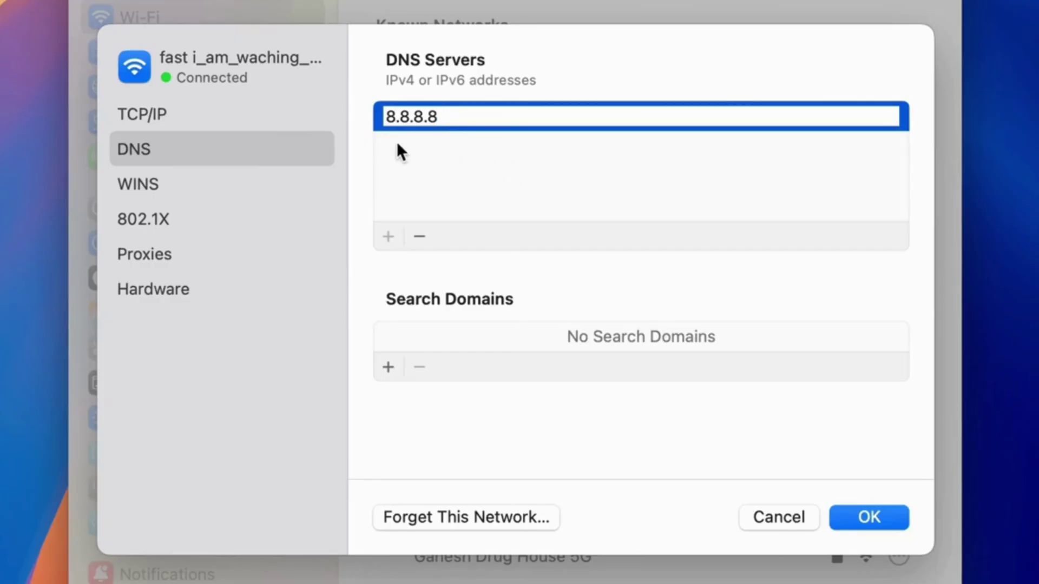
left_click(444, 149)
left_click(387, 236)
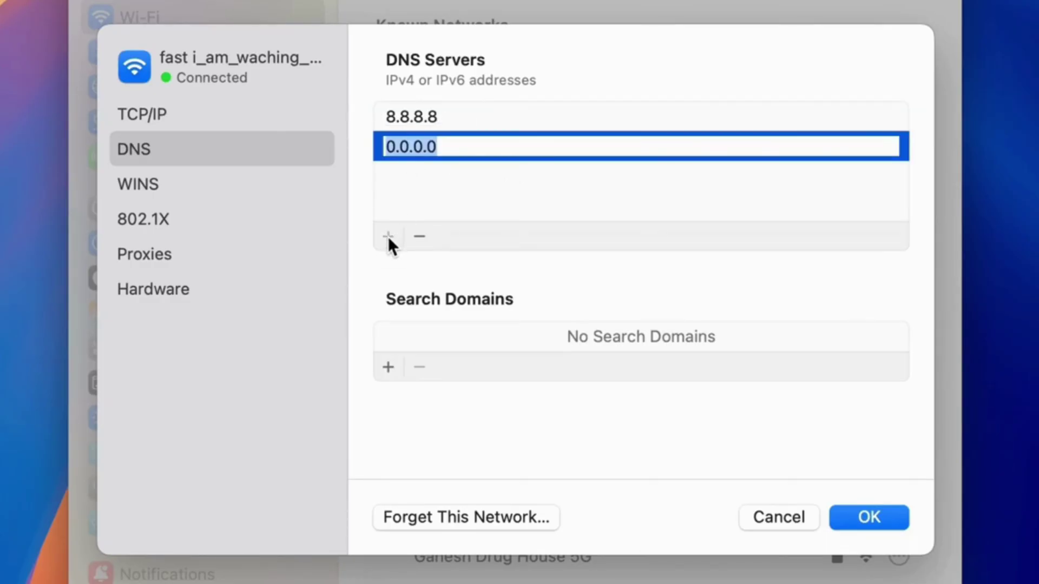
type("8.8.4.4")
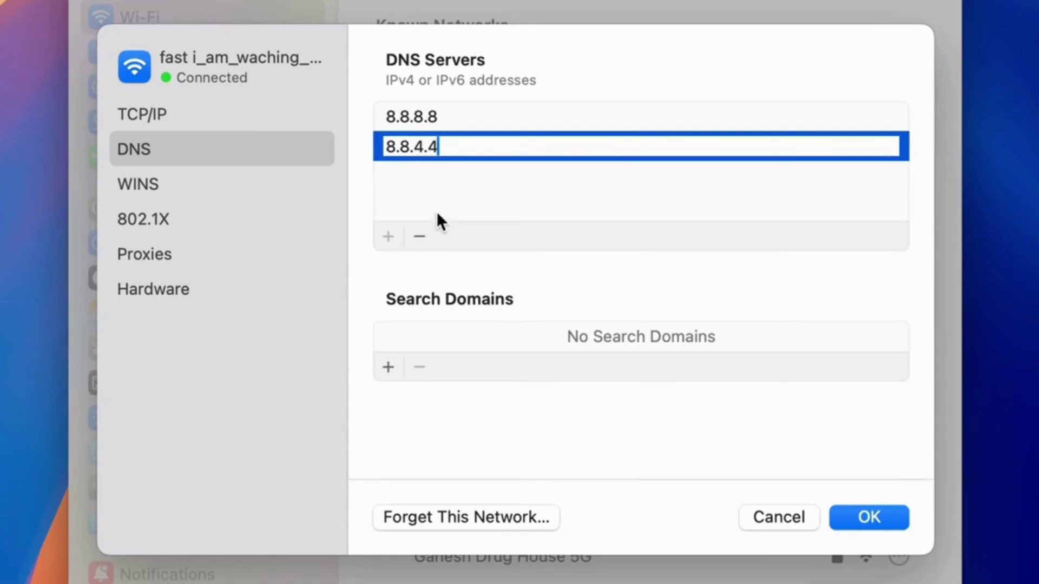
left_click(438, 209)
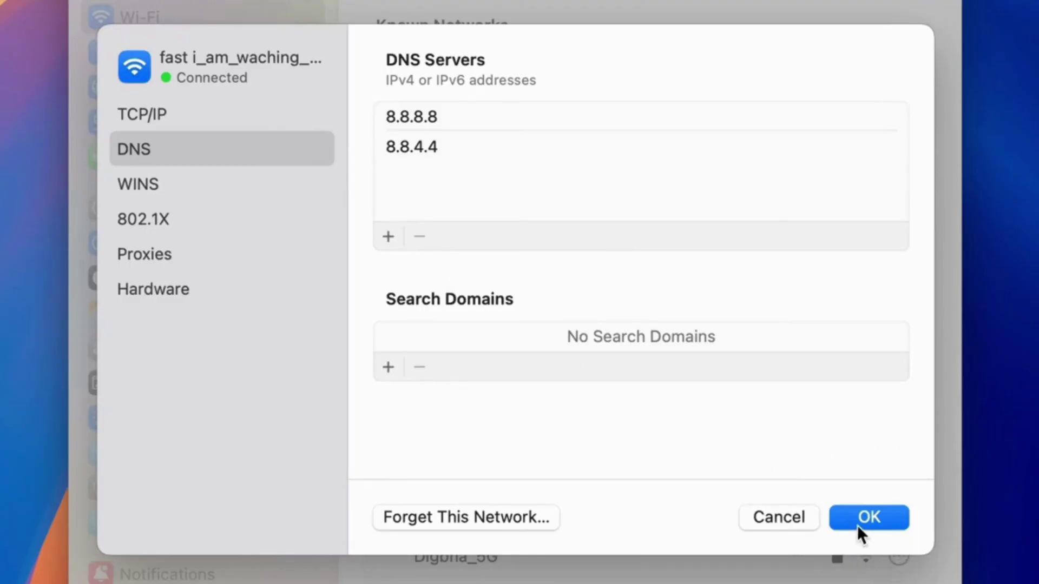
Step: Confirm the details sheet with OK and authorize the DNS changes
left_click(859, 523)
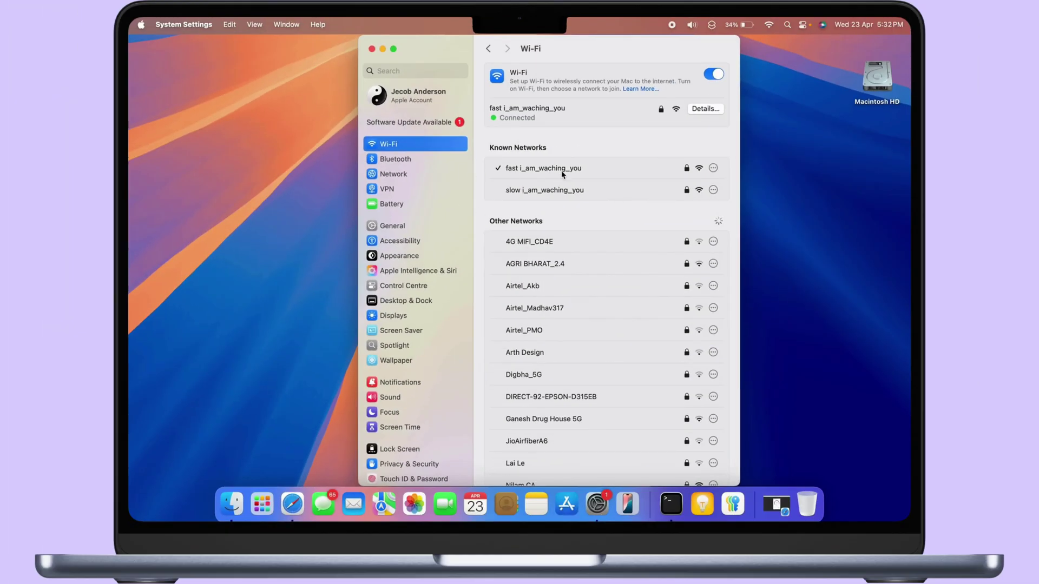
Step: Restore Safari from the Dock and rerun the Google speed test
left_click(774, 509)
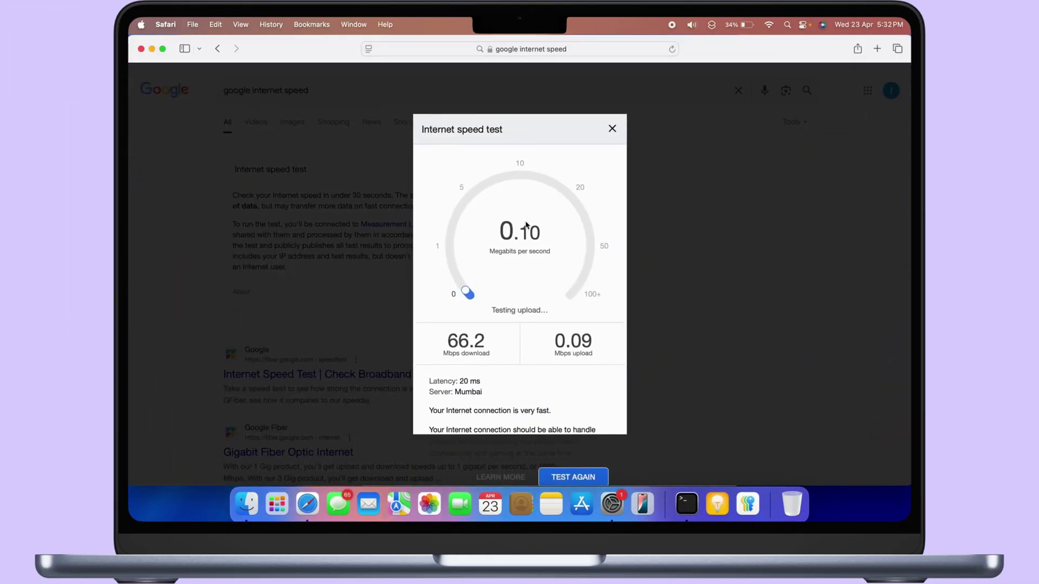
left_click(573, 297)
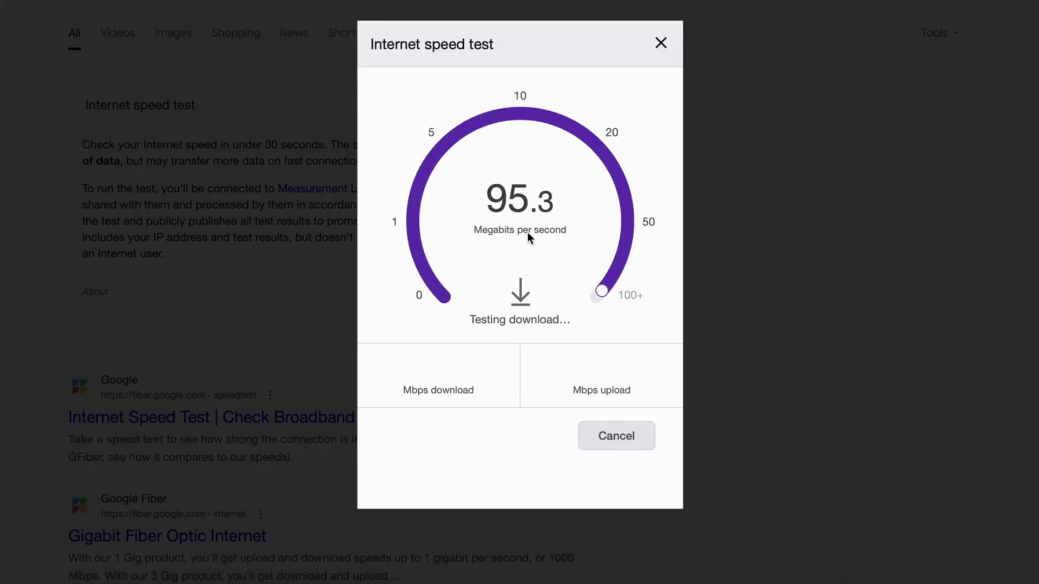
Step: Flush the DNS cache in Terminal using dscacheutil and killall mDNSResponder, then close Terminal
key("super+space")
type("ter")
key("Return")
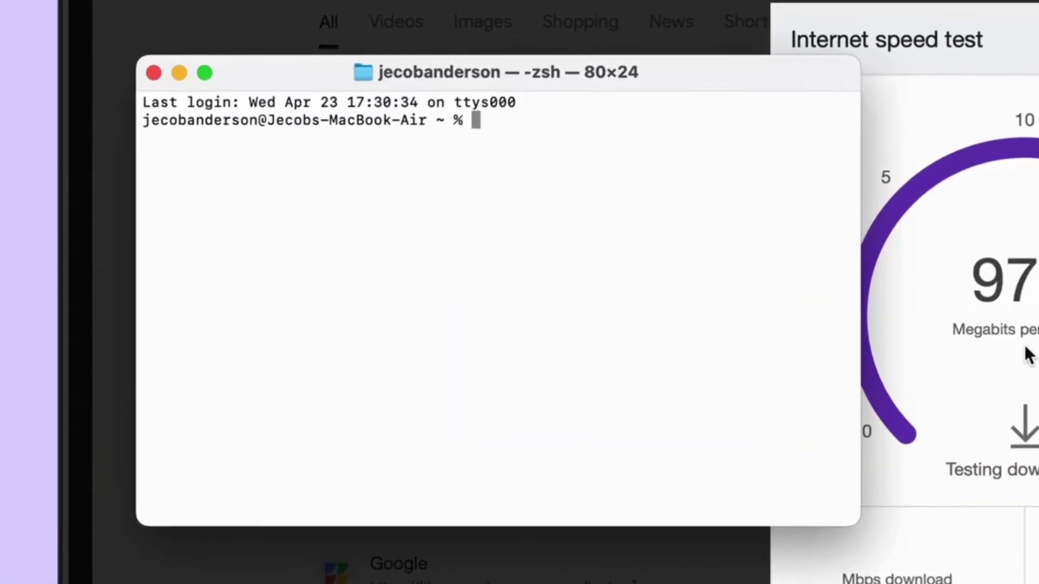
type("dscacheutil -flushcache; sudo killall -HUP mDNSResponder")
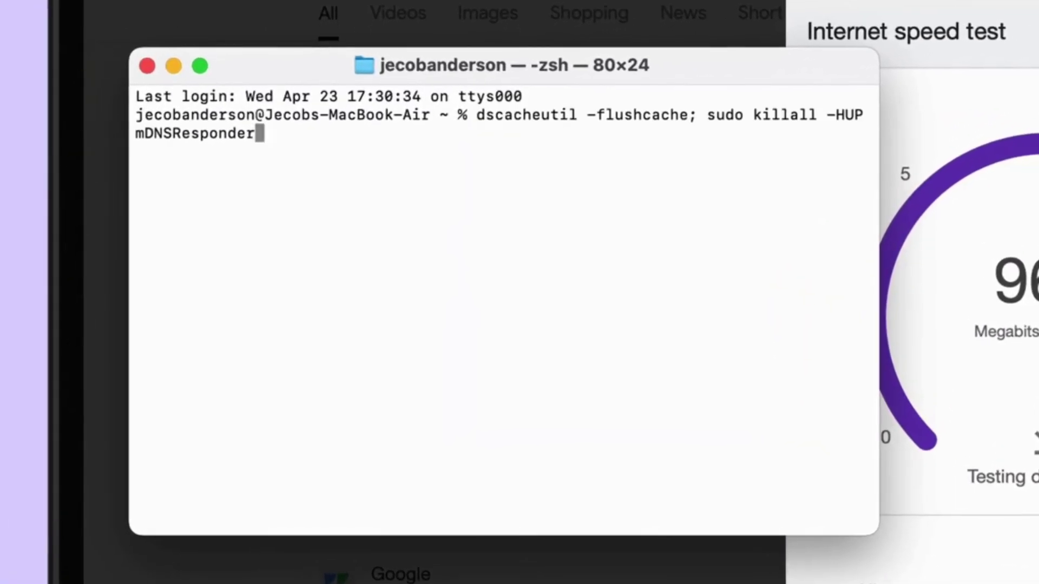
key("Return")
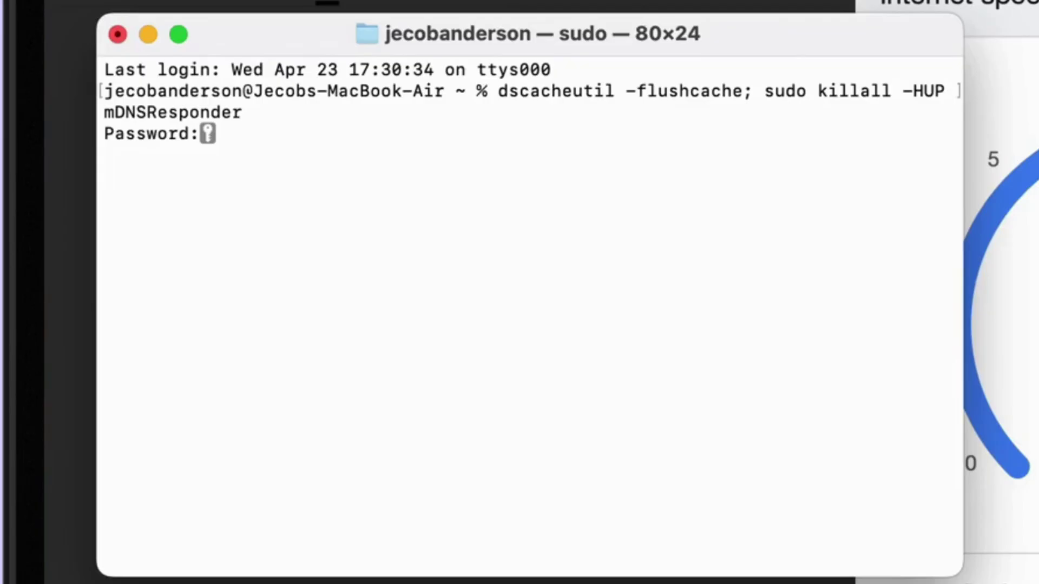
key("Return")
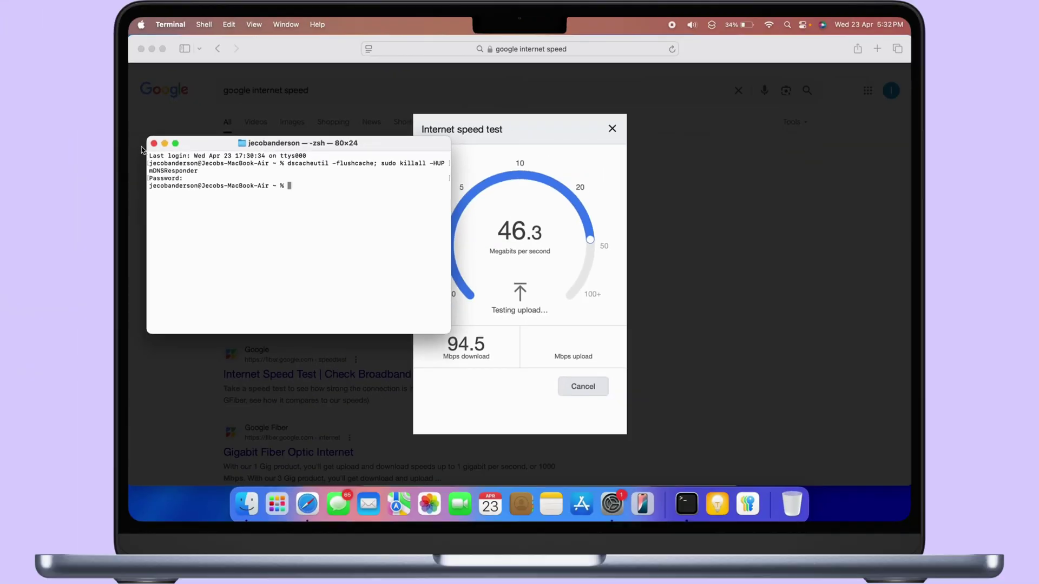
left_click(156, 144)
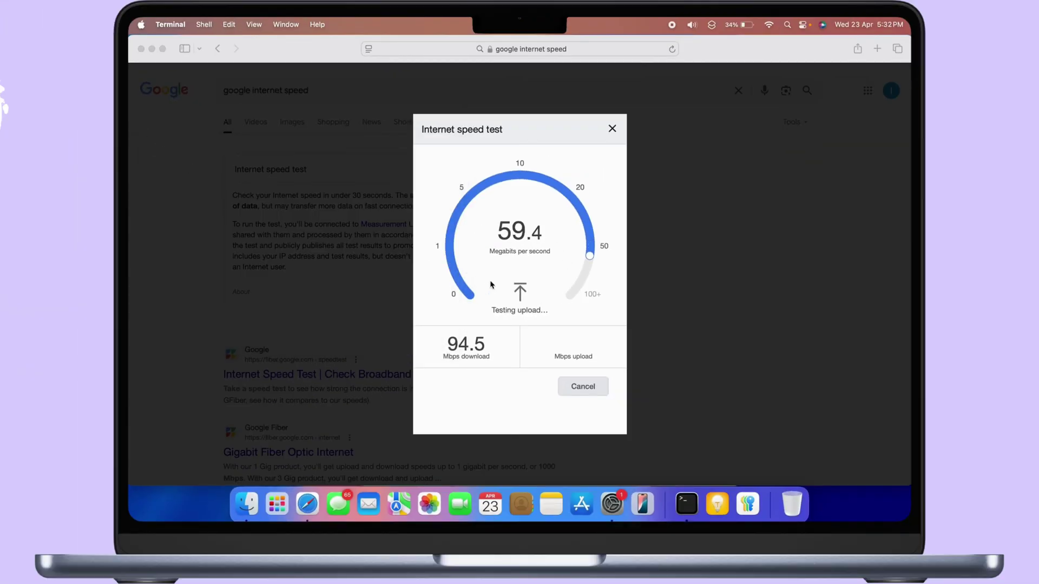